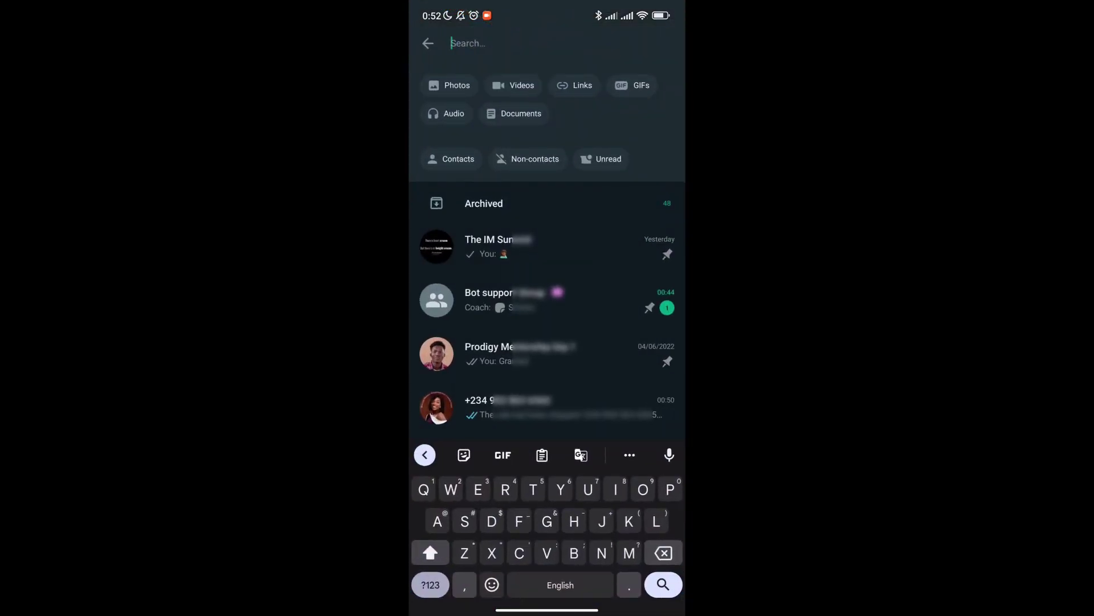
- Close the chat search, then reopen it so the filter chips appear
{"action": "key", "text": "Escape"}
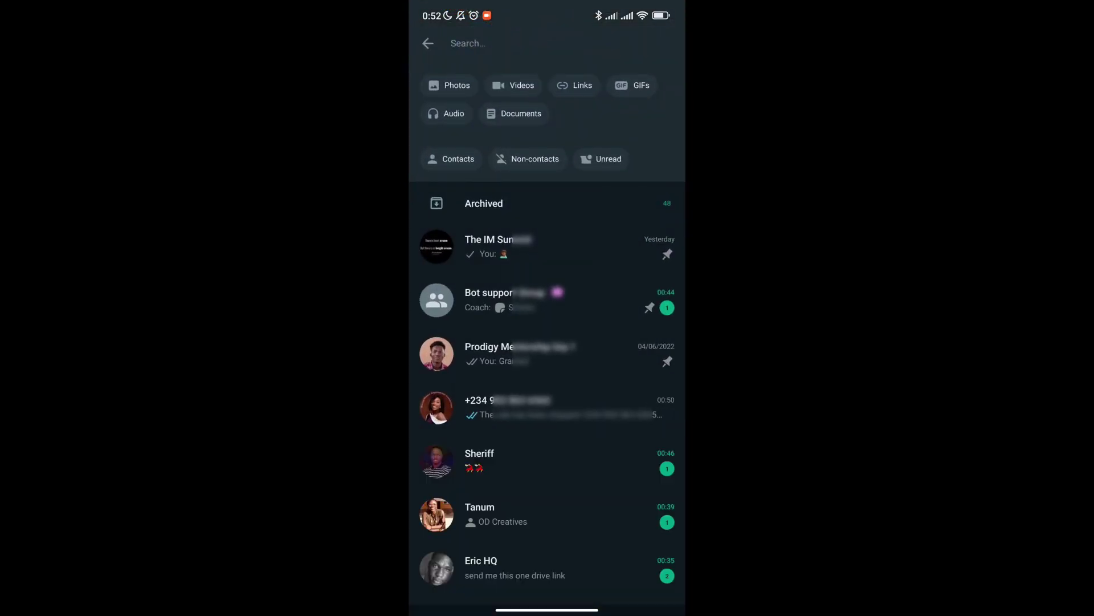
{"action": "key", "text": "Escape"}
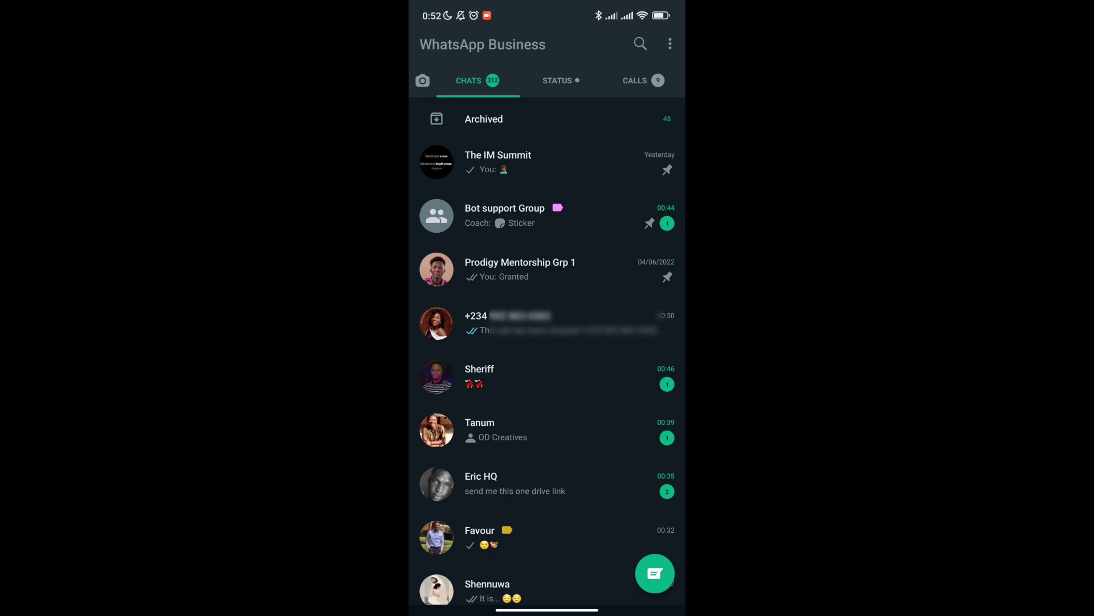
{"action": "left_click", "coordinate": [641, 44]}
- Filter chats to Non-contacts and browse the list of unsaved phone numbers
{"action": "left_click", "coordinate": [530, 157]}
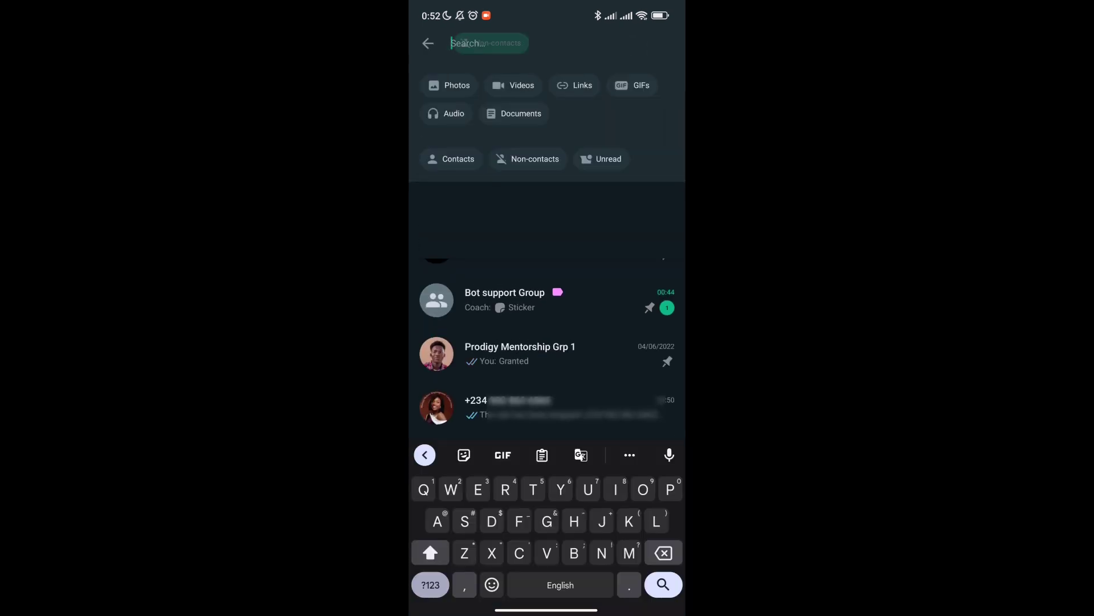
{"action": "key", "text": "Escape"}
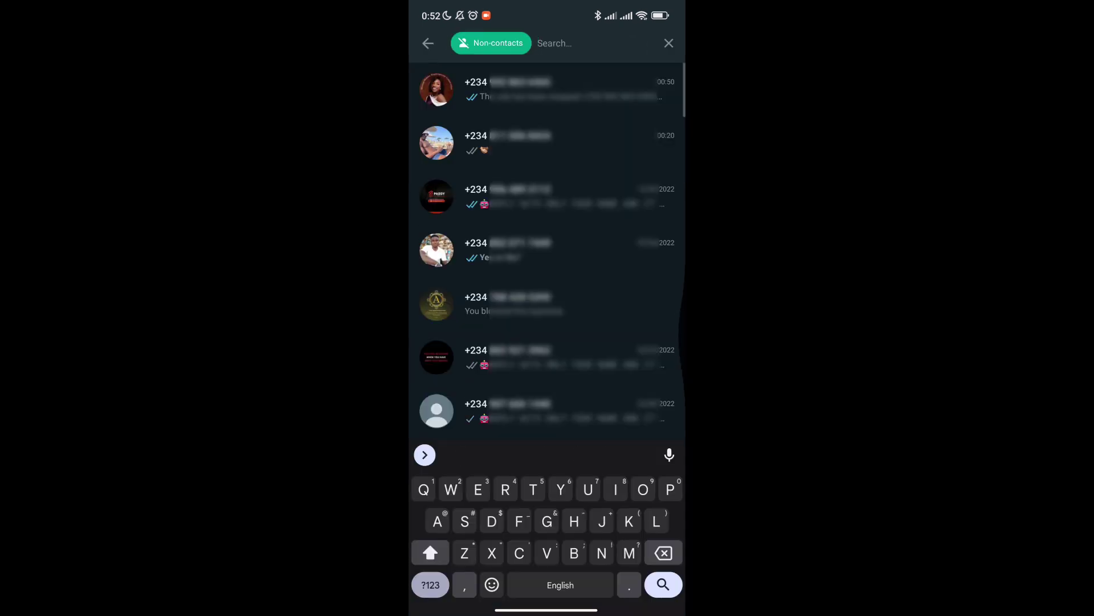
{"action": "scroll", "coordinate": [547, 334], "scroll_direction": "down", "scroll_amount": 8}
{"action": "scroll", "coordinate": [547, 334], "scroll_direction": "up", "scroll_amount": 7}
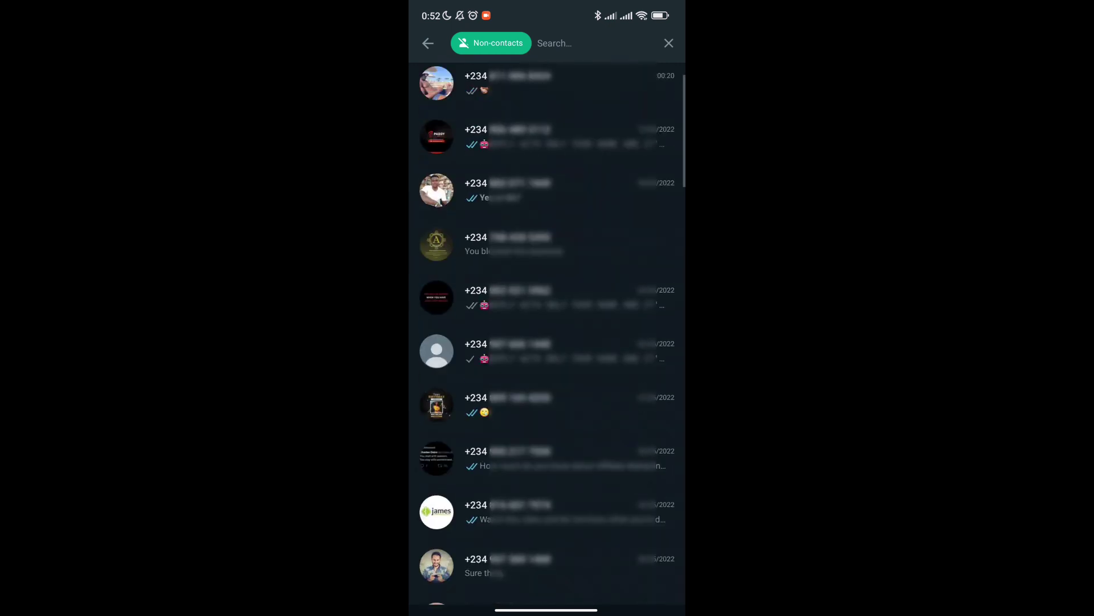
{"action": "scroll", "coordinate": [547, 334], "scroll_direction": "down", "scroll_amount": 5}
{"action": "scroll", "coordinate": [547, 334], "scroll_direction": "down", "scroll_amount": 10}
{"action": "scroll", "coordinate": [547, 334], "scroll_direction": "up", "scroll_amount": 15}
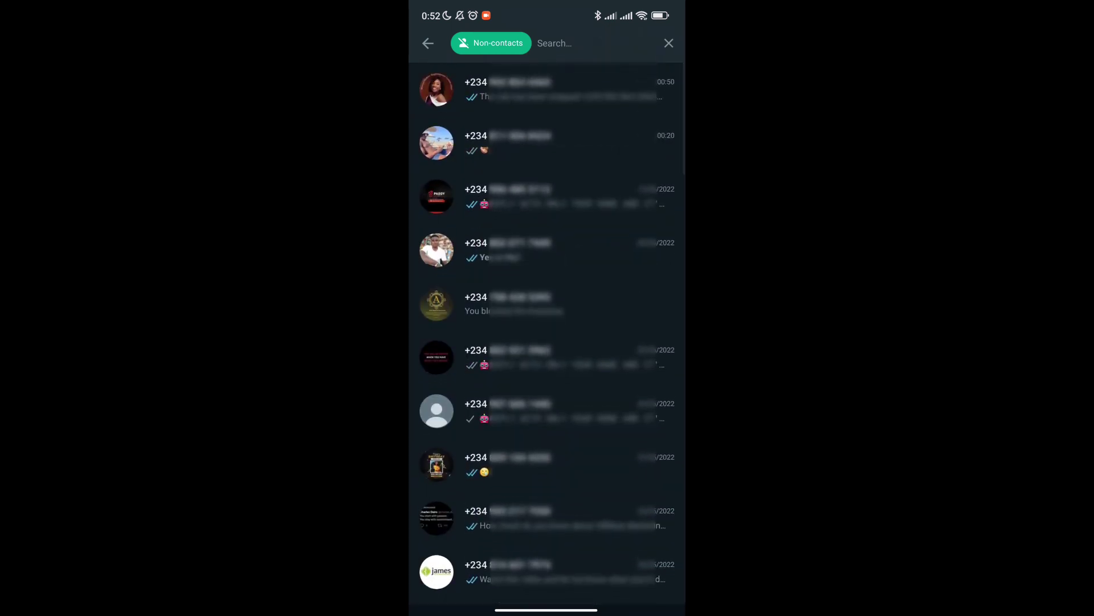
{"action": "scroll", "coordinate": [548, 334], "scroll_direction": "down", "scroll_amount": 15}
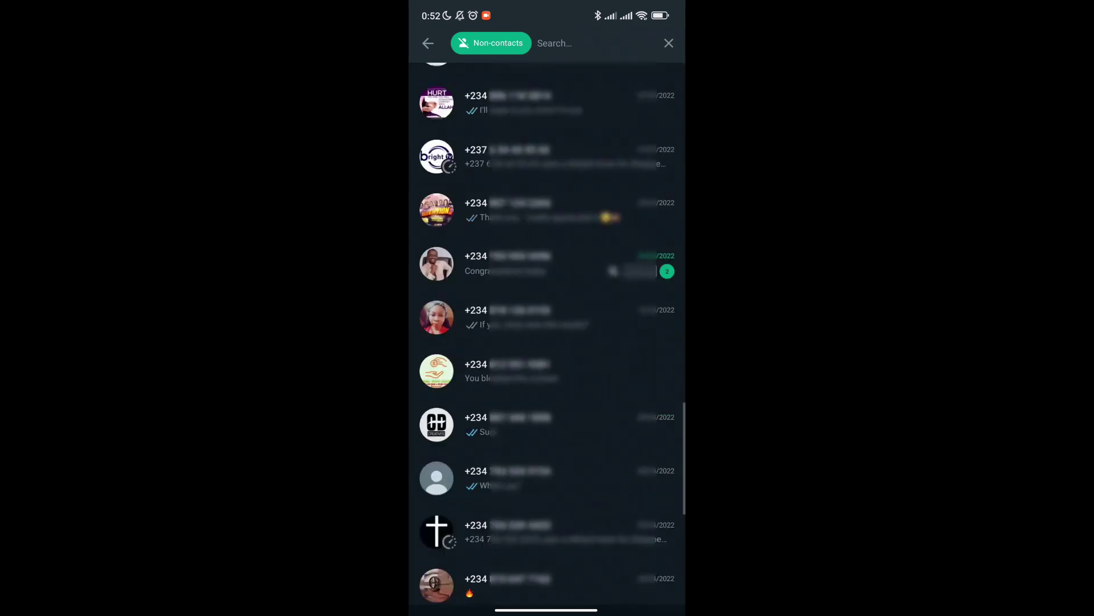
{"action": "scroll", "coordinate": [547, 334], "scroll_direction": "up", "scroll_amount": 15}
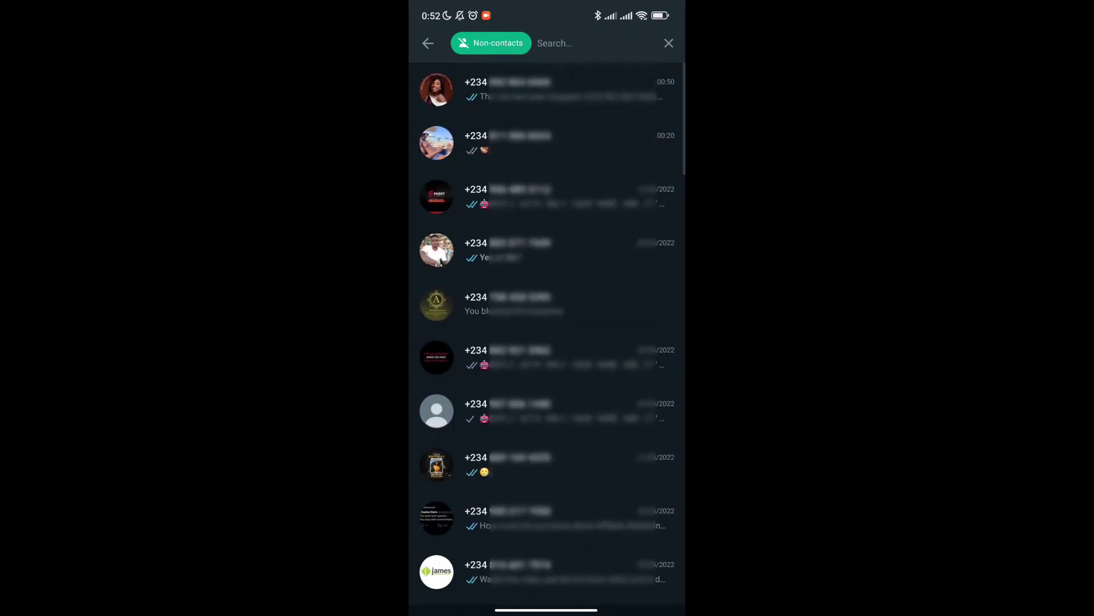
{"action": "scroll", "coordinate": [552, 332], "scroll_direction": "down", "scroll_amount": 15}
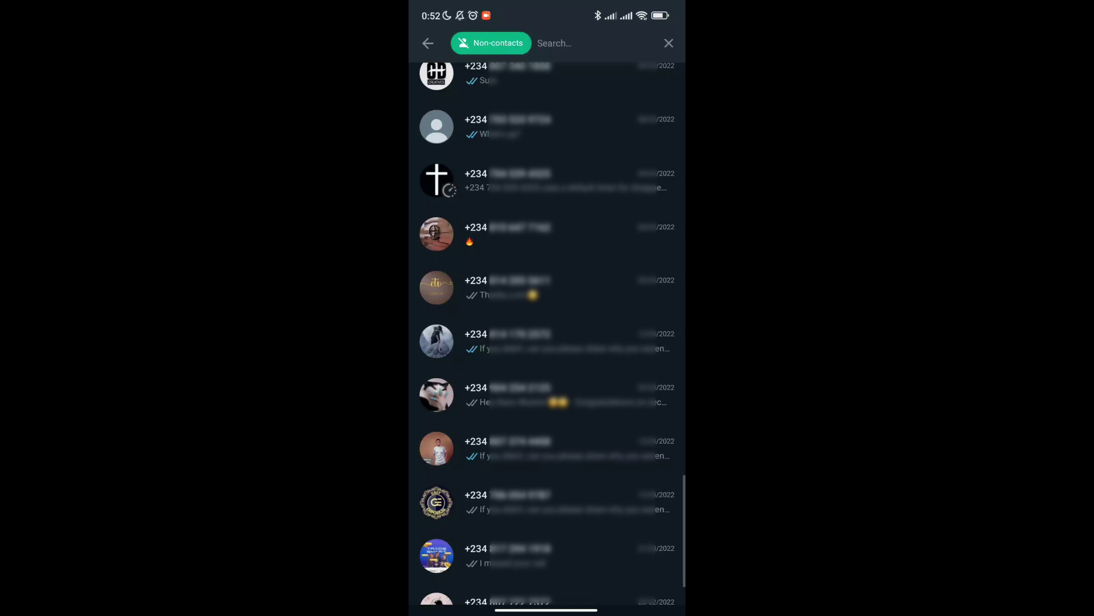
{"action": "scroll", "coordinate": [547, 333], "scroll_direction": "up", "scroll_amount": 15}
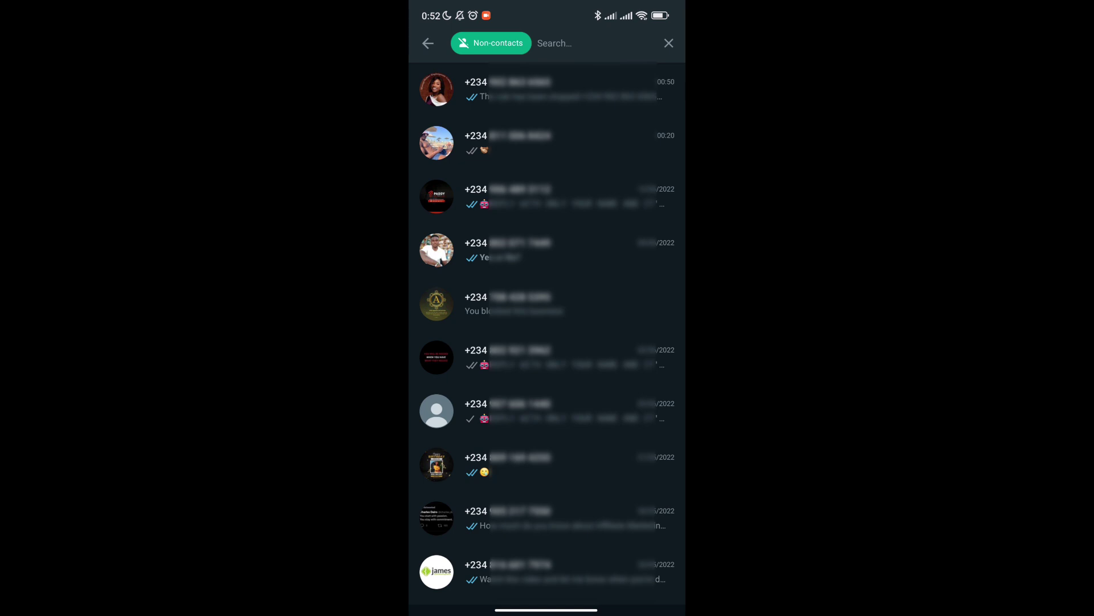
{"action": "scroll", "coordinate": [548, 333], "scroll_direction": "down", "scroll_amount": 10}
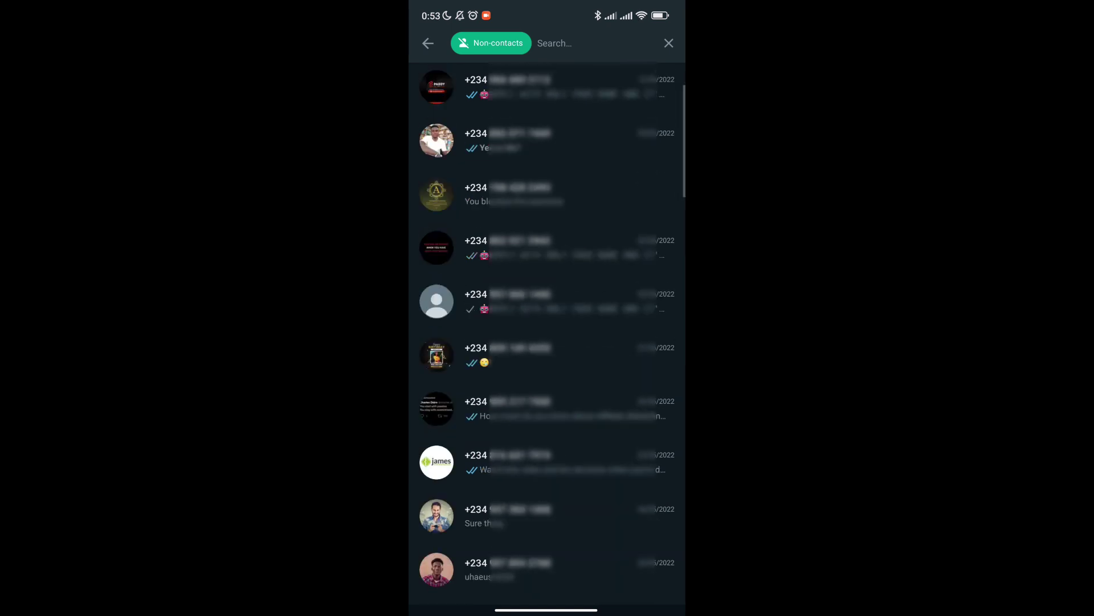
{"action": "scroll", "coordinate": [548, 333], "scroll_direction": "up", "scroll_amount": 10}
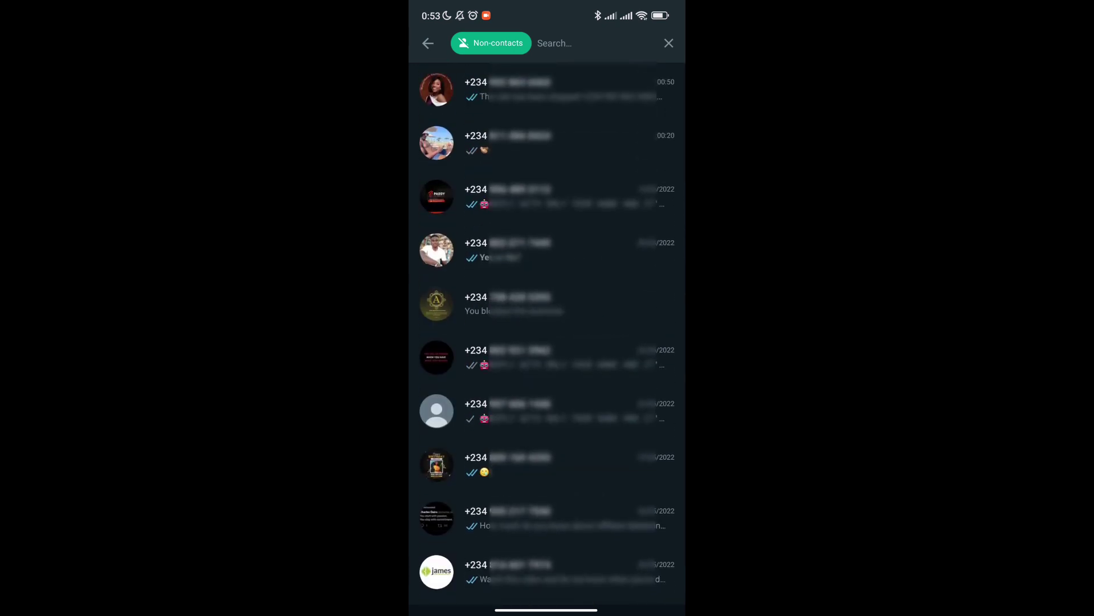
{"action": "scroll", "coordinate": [548, 335], "scroll_direction": "up", "scroll_amount": 2}
{"action": "scroll", "coordinate": [547, 411], "scroll_direction": "up", "scroll_amount": 2}
{"action": "scroll", "coordinate": [548, 342], "scroll_direction": "up", "scroll_amount": 2}
{"action": "scroll", "coordinate": [548, 334], "scroll_direction": "down", "scroll_amount": 15}
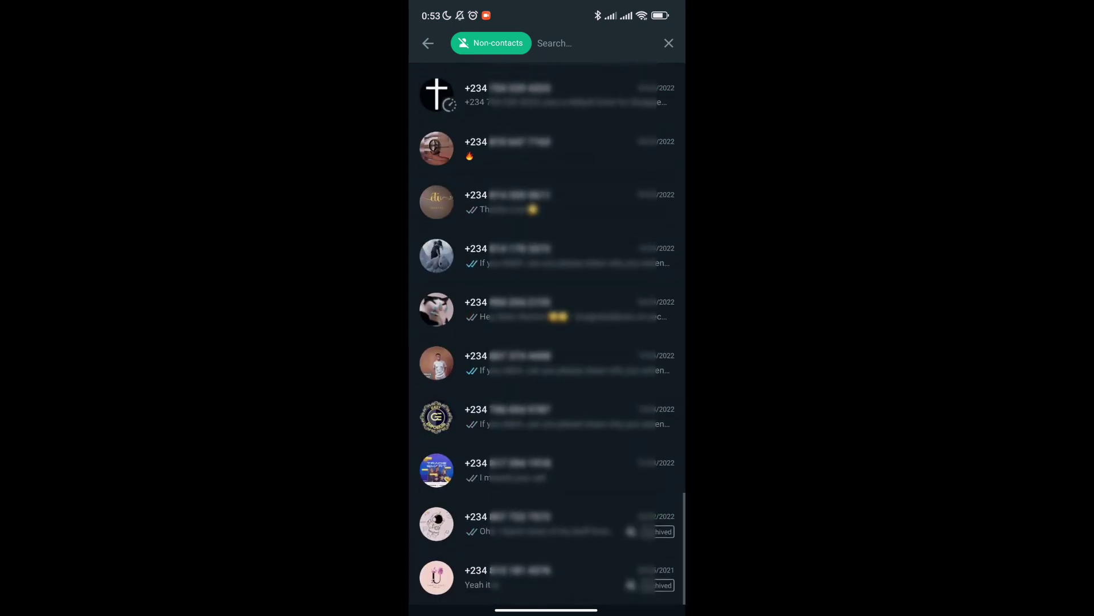
{"action": "scroll", "coordinate": [547, 334], "scroll_direction": "up", "scroll_amount": 15}
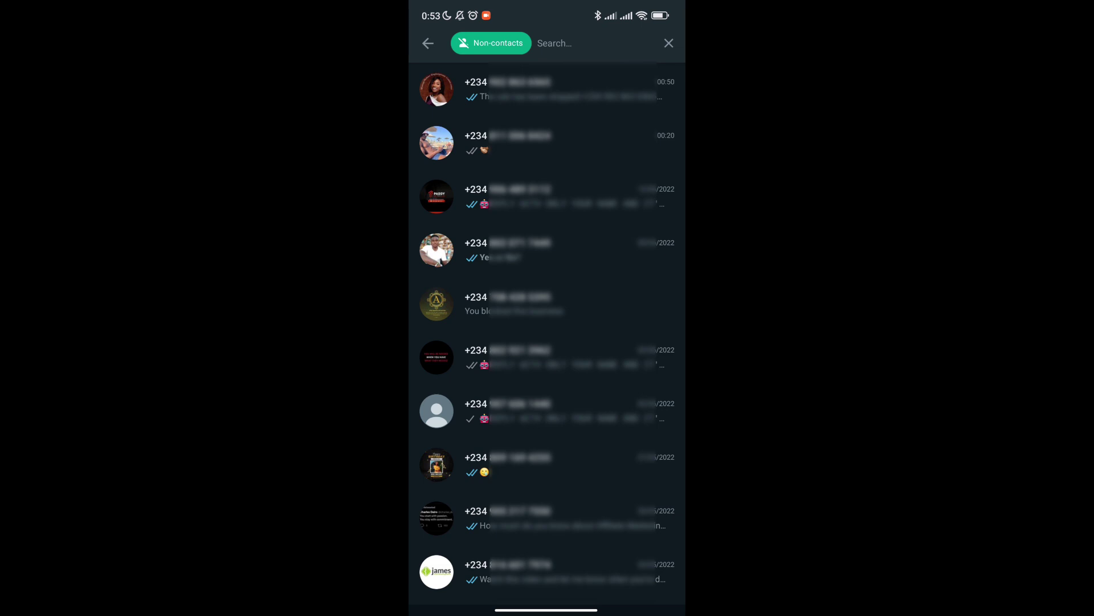
{"action": "scroll", "coordinate": [547, 331], "scroll_direction": "down", "scroll_amount": 1}
{"action": "scroll", "coordinate": [546, 331], "scroll_direction": "up", "scroll_amount": 1}
- Scroll the Non-contacts list until 'AutoSave Completed!' confirms the 49 numbers were saved
{"action": "scroll", "coordinate": [547, 331], "scroll_direction": "down", "scroll_amount": 1}
{"action": "scroll", "coordinate": [546, 331], "scroll_direction": "up", "scroll_amount": 1}
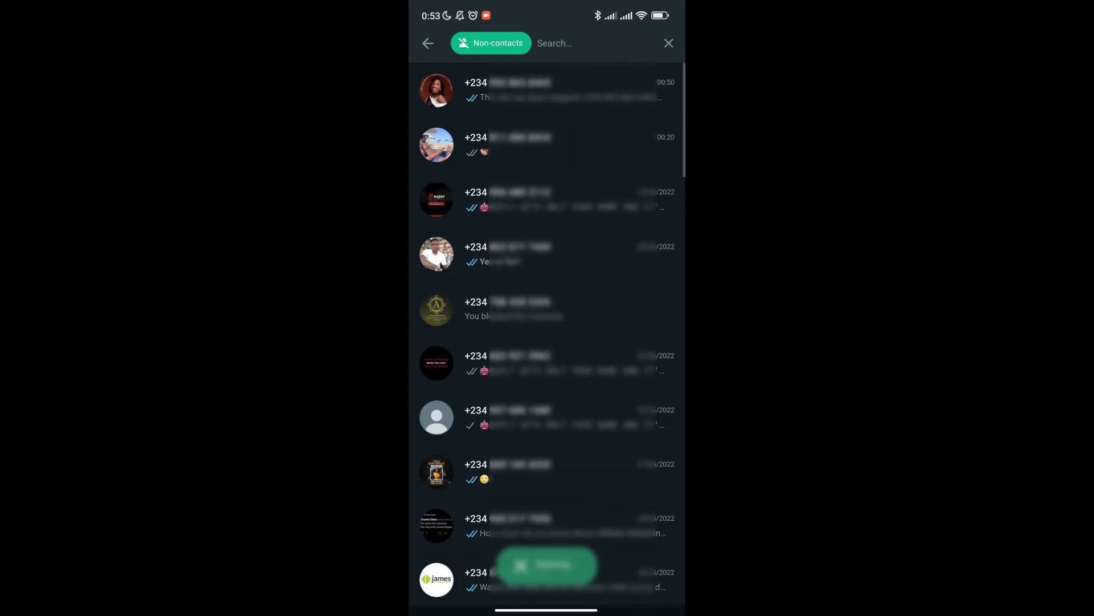
{"action": "scroll", "coordinate": [546, 330], "scroll_direction": "down", "scroll_amount": 7}
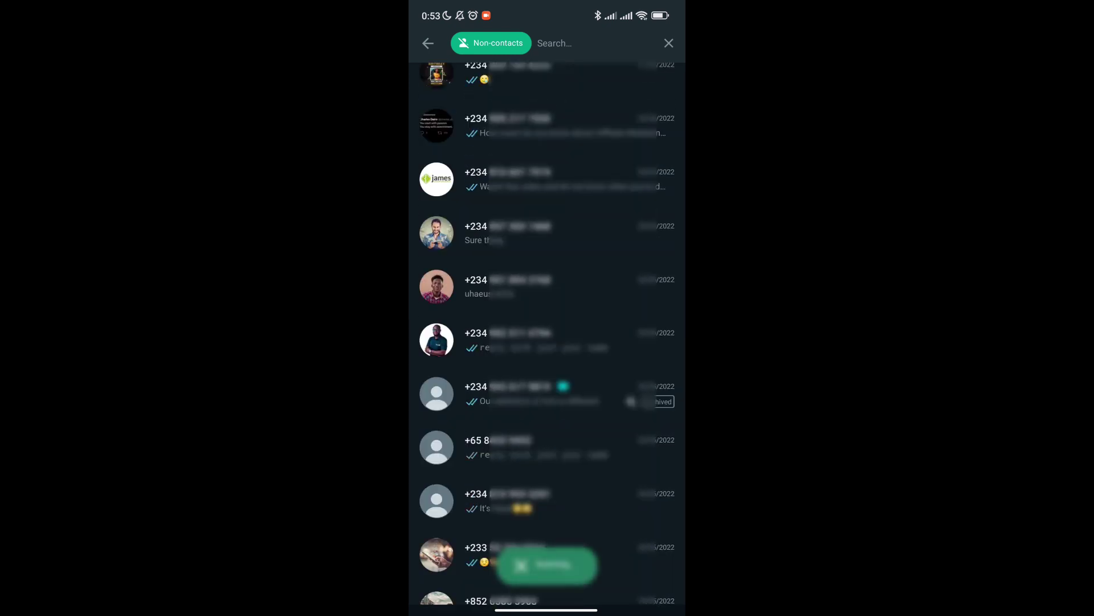
{"action": "scroll", "coordinate": [547, 332], "scroll_direction": "down", "scroll_amount": 7}
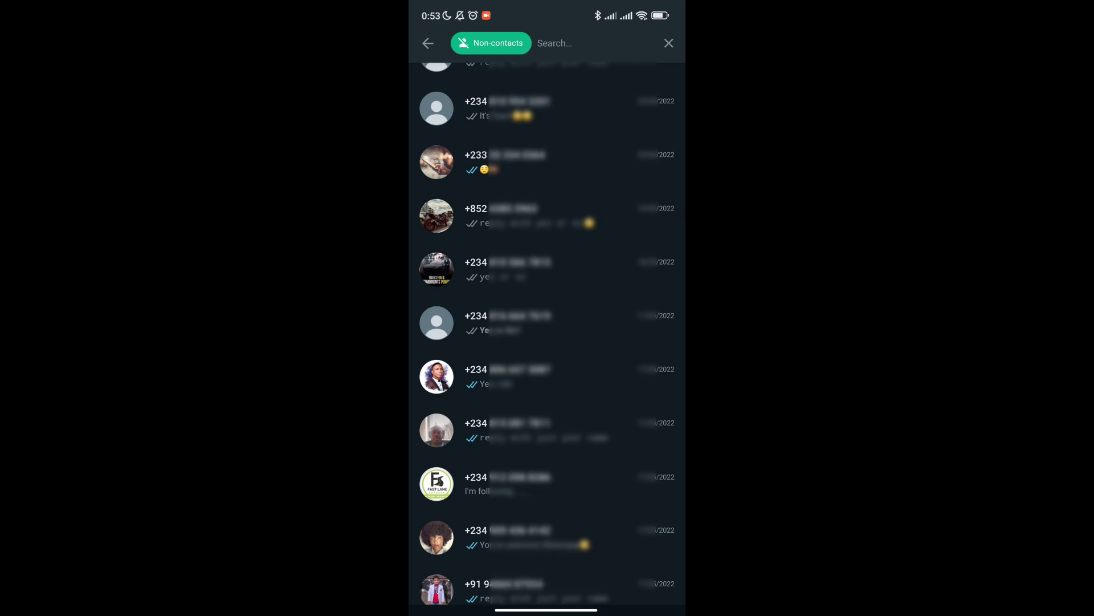
{"action": "scroll", "coordinate": [546, 330], "scroll_direction": "down", "scroll_amount": 7}
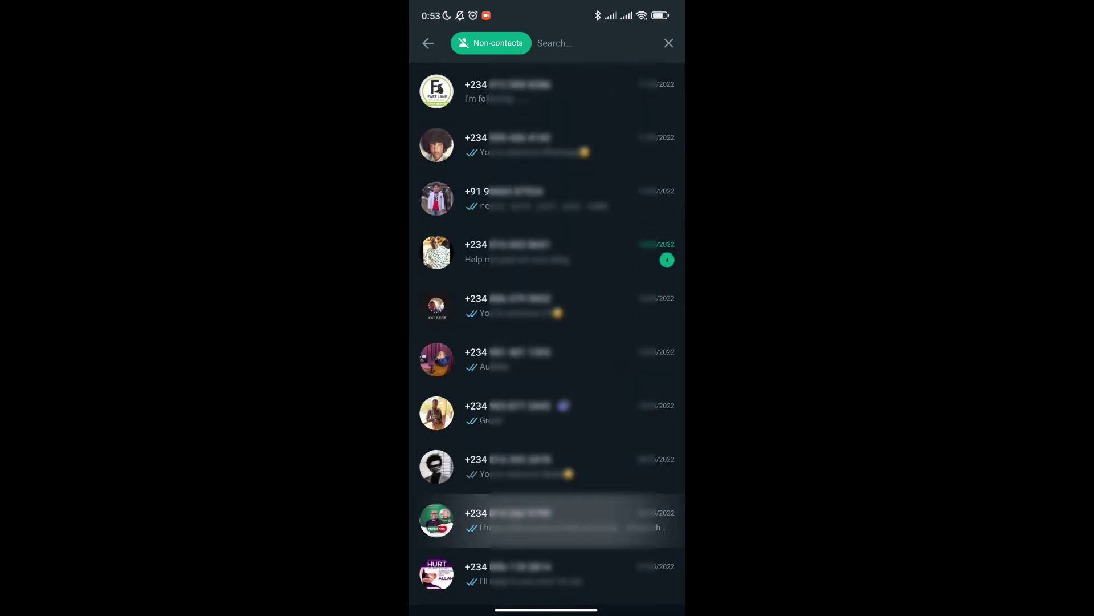
{"action": "scroll", "coordinate": [546, 331], "scroll_direction": "down", "scroll_amount": 7}
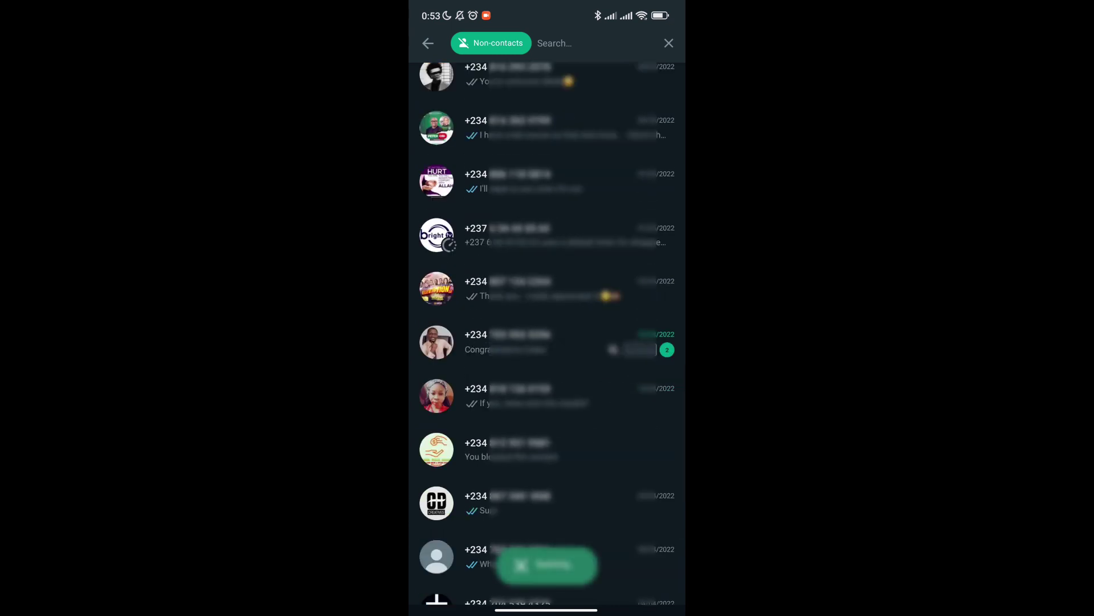
{"action": "scroll", "coordinate": [546, 333], "scroll_direction": "down", "scroll_amount": 7}
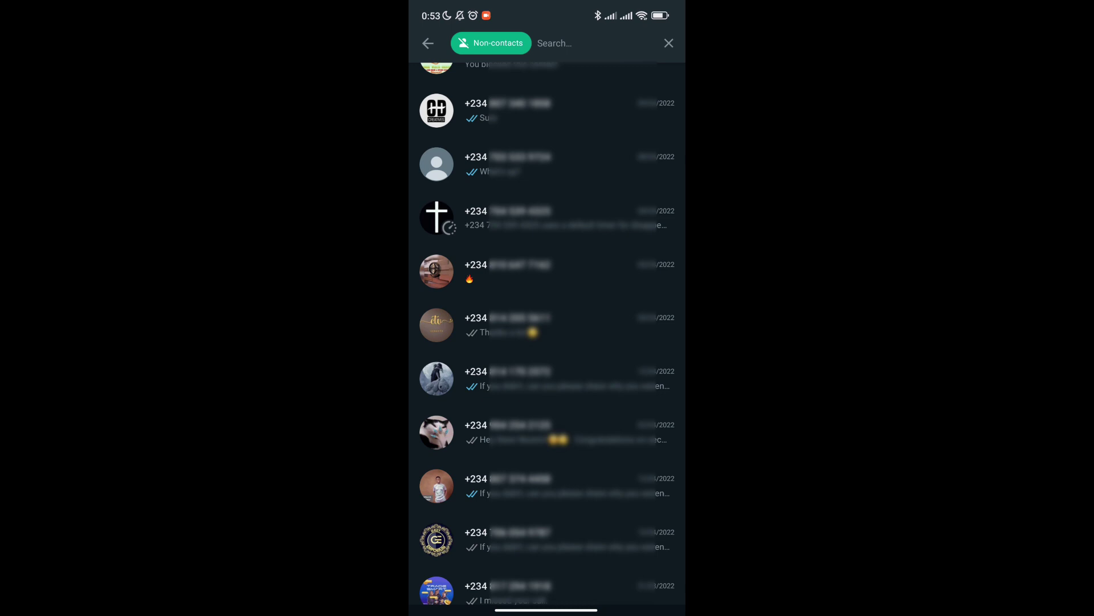
{"action": "scroll", "coordinate": [547, 334], "scroll_direction": "down", "scroll_amount": 2}
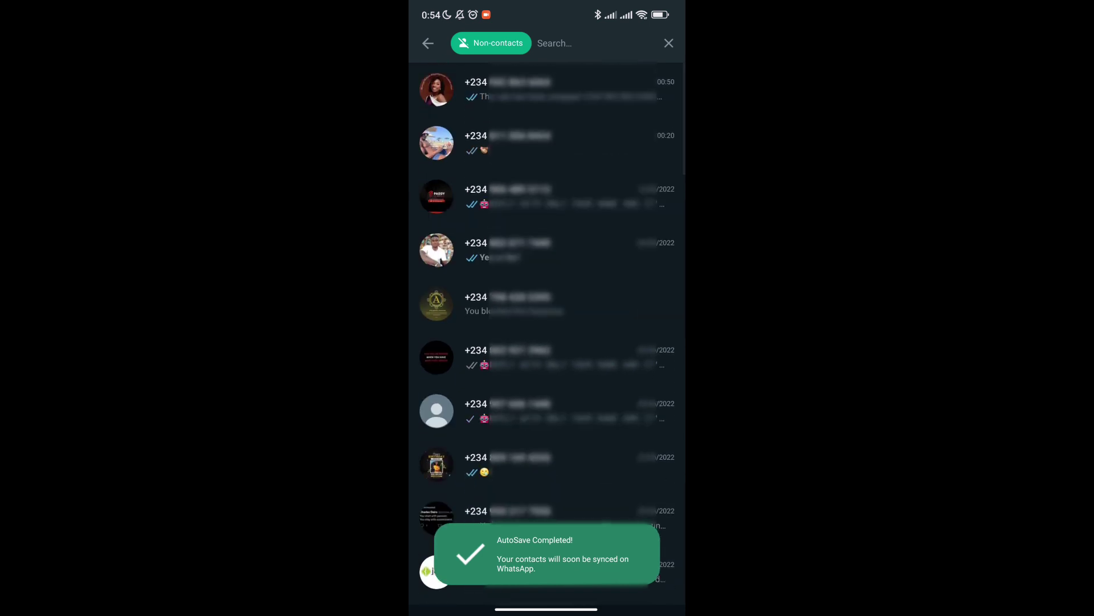
- Check the Contacts app for the new 'Lead #1 15/6/22' onward entries
{"action": "left_click_drag", "start_coordinate": [547, 609], "coordinate": [547, 399]}
{"action": "left_click", "coordinate": [579, 302]}
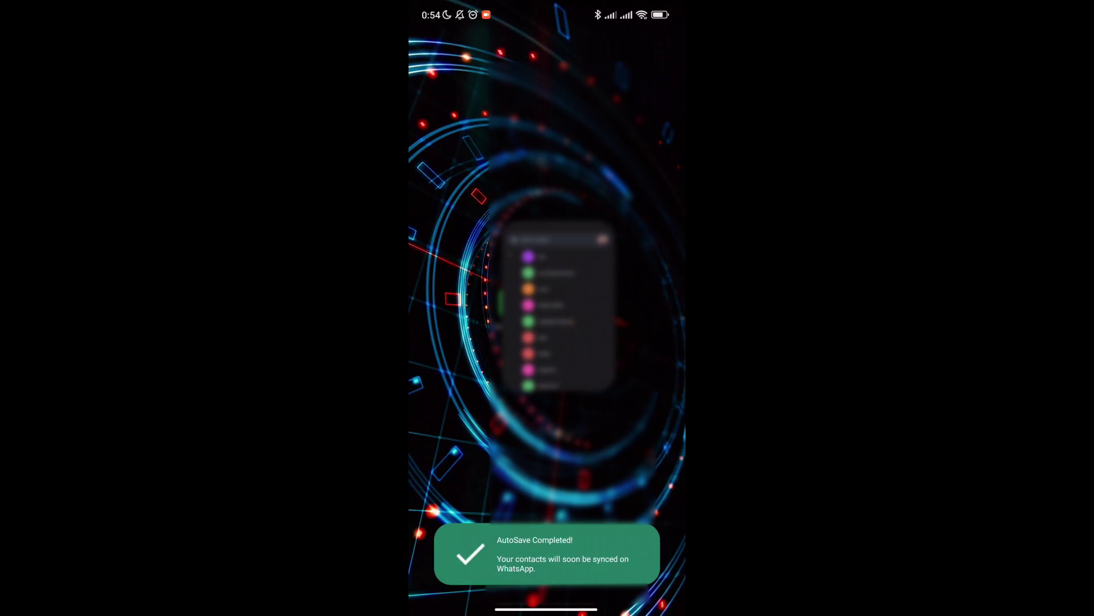
{"action": "scroll", "coordinate": [547, 308], "scroll_direction": "down", "scroll_amount": 2}
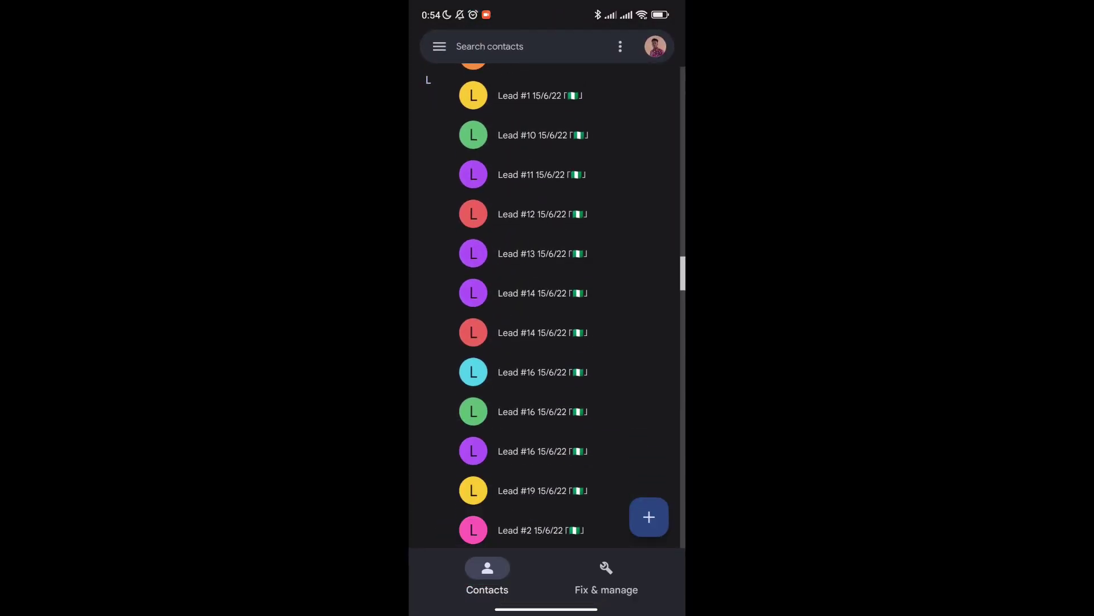
{"action": "scroll", "coordinate": [546, 307], "scroll_direction": "down", "scroll_amount": 1}
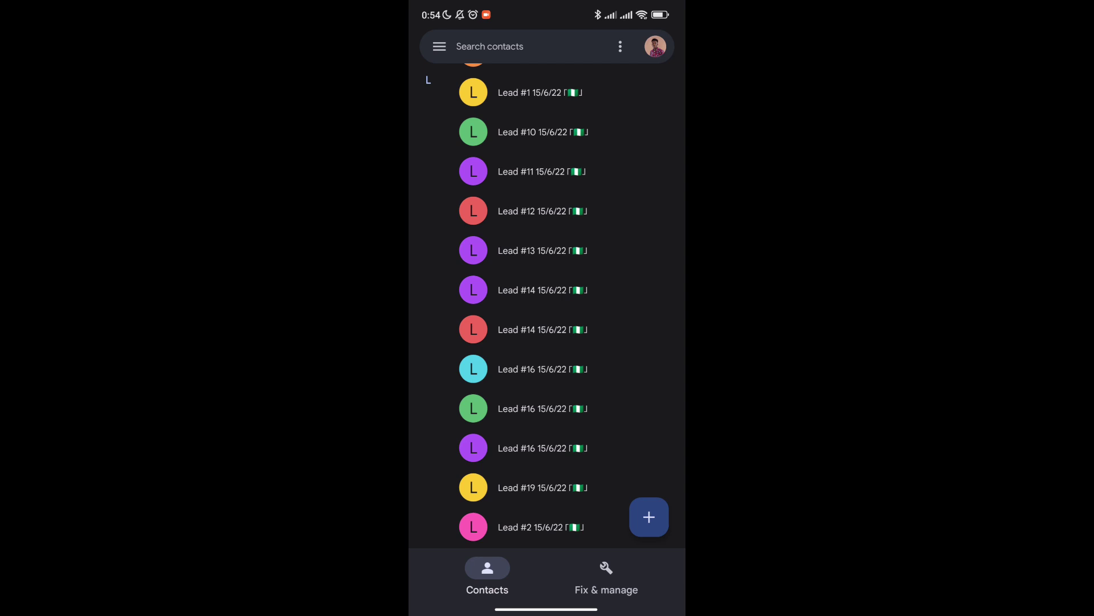
- Glance at the notification shade, then return to WhatsApp Business's Non-contacts list
{"action": "left_click_drag", "start_coordinate": [547, 9], "coordinate": [547, 342]}
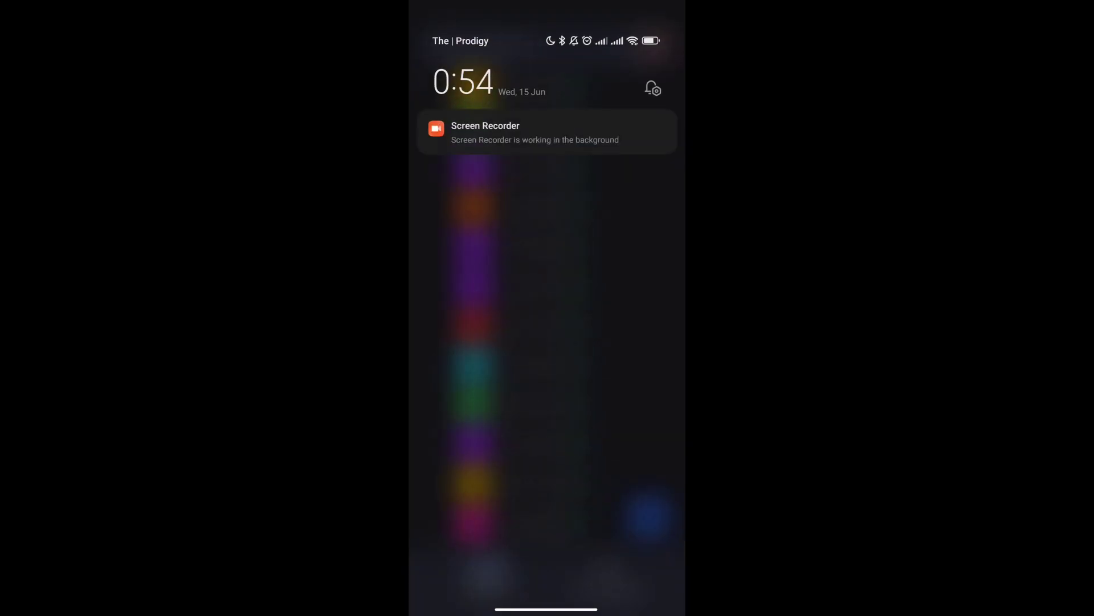
{"action": "left_click_drag", "start_coordinate": [546, 456], "coordinate": [546, 114]}
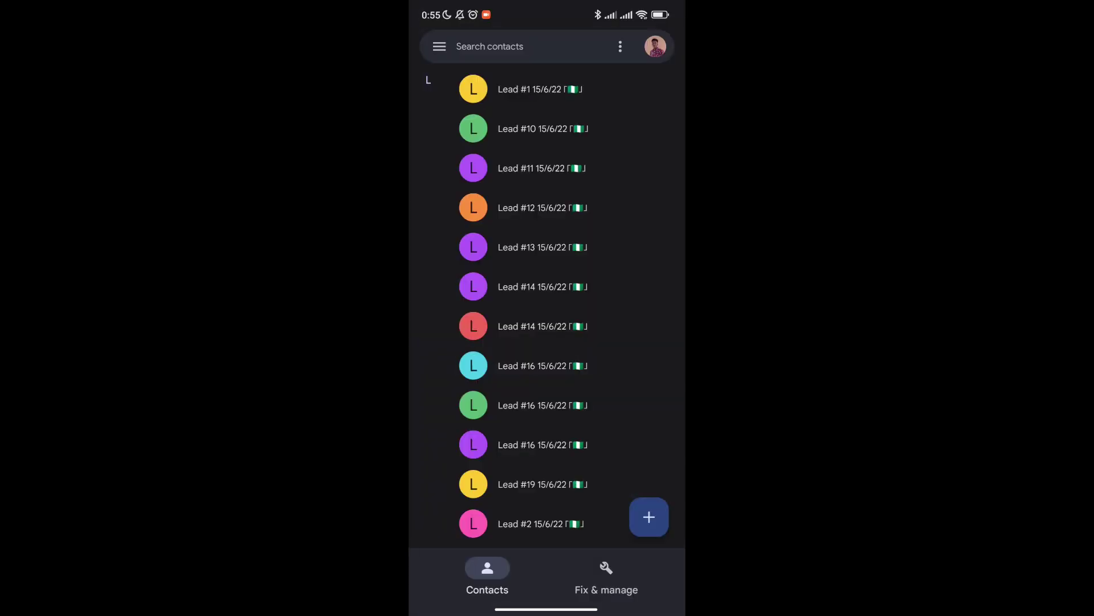
{"action": "left_click_drag", "start_coordinate": [456, 609], "coordinate": [656, 610]}
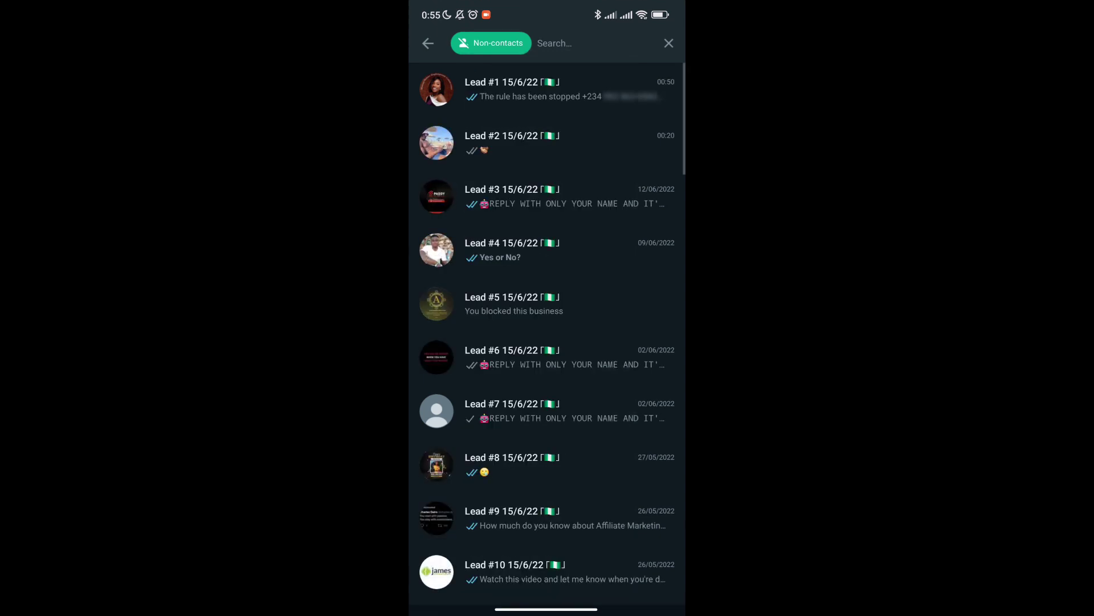
- Inspect the profile photo and contact details of the unnamed +234 chat
{"action": "scroll", "coordinate": [547, 333], "scroll_direction": "down", "scroll_amount": 5}
{"action": "scroll", "coordinate": [547, 333], "scroll_direction": "down", "scroll_amount": 2}
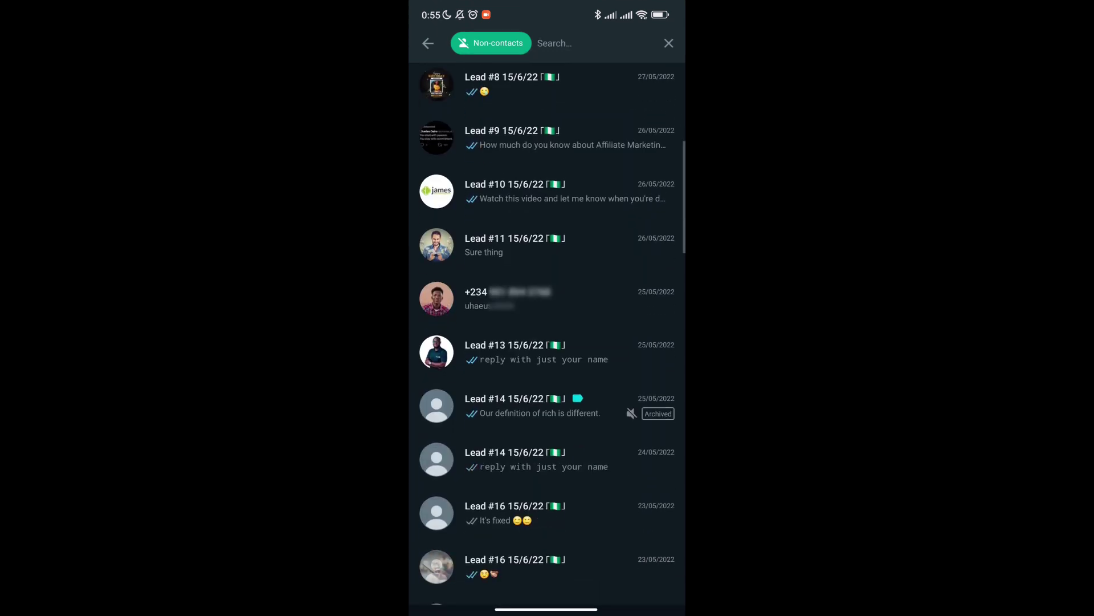
{"action": "left_click", "coordinate": [437, 297]}
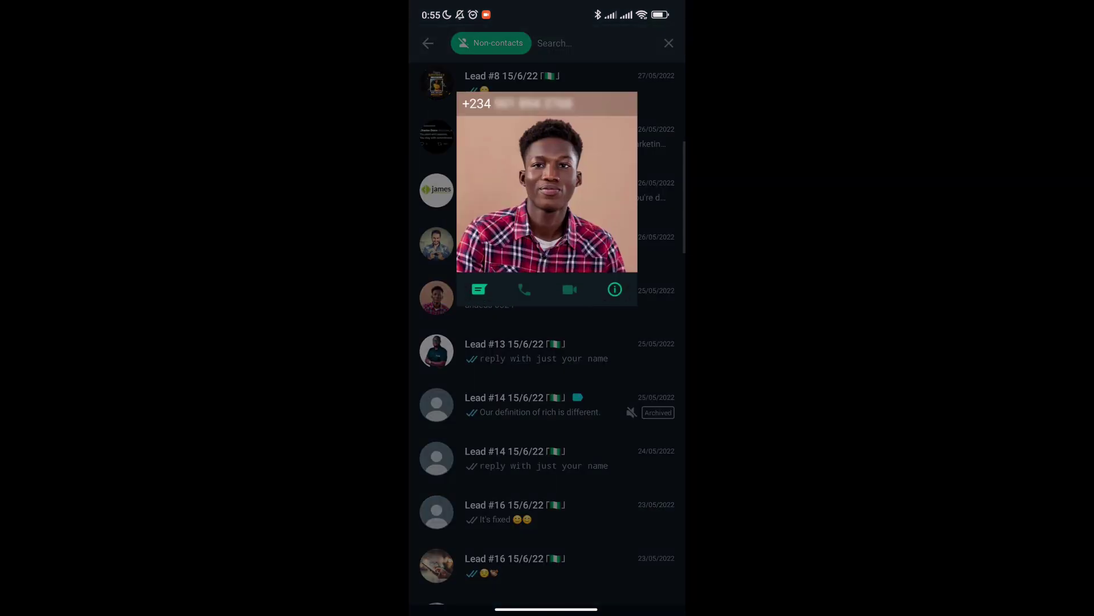
{"action": "left_click", "coordinate": [614, 289]}
{"action": "left_click_drag", "start_coordinate": [684, 334], "coordinate": [664, 334]}
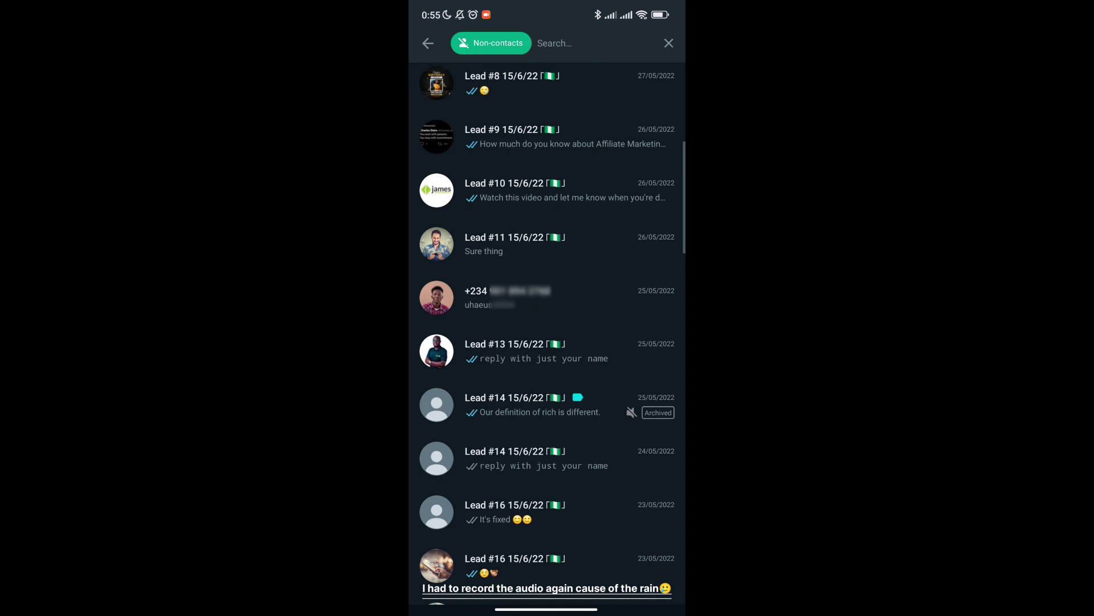
- Scroll the Non-contacts list down to 'Lead #49 15/6/22'
{"action": "scroll", "coordinate": [548, 333], "scroll_direction": "down", "scroll_amount": 10}
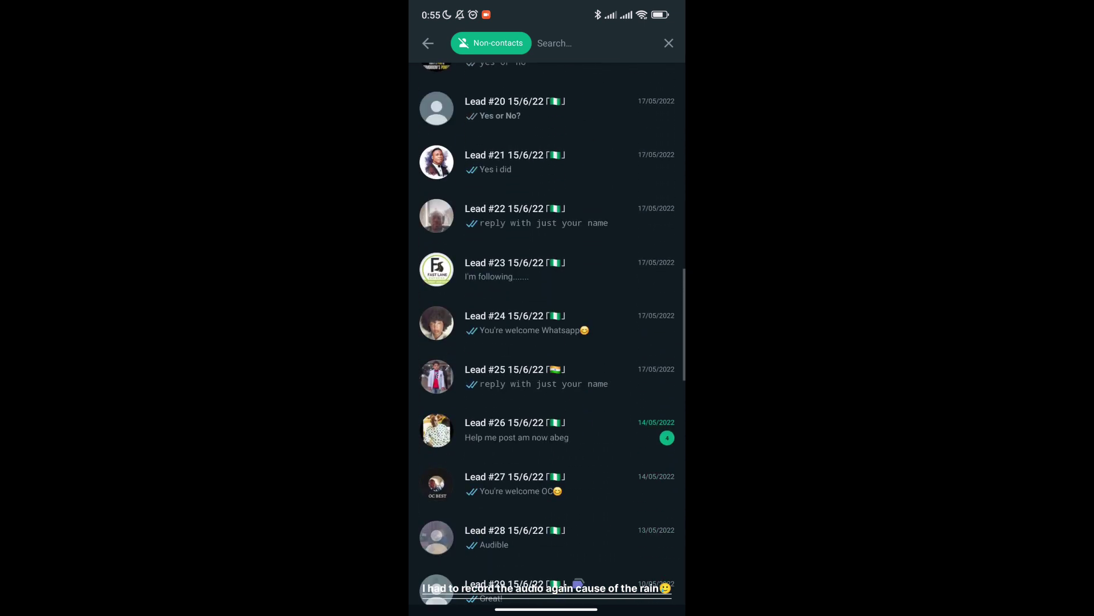
{"action": "scroll", "coordinate": [547, 333], "scroll_direction": "down", "scroll_amount": 15}
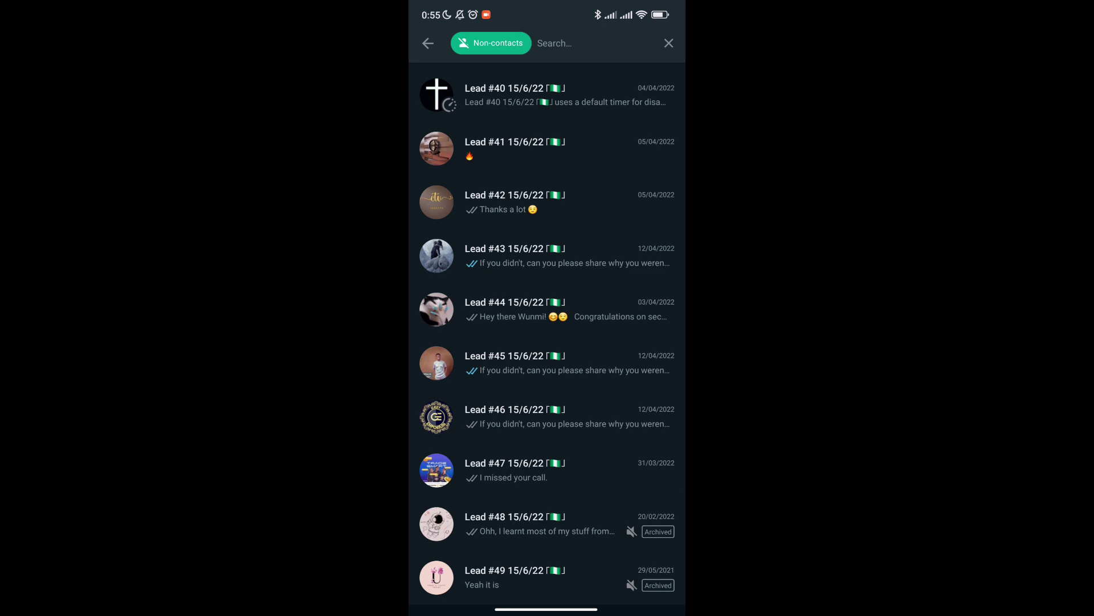
{"action": "scroll", "coordinate": [547, 333], "scroll_direction": "down", "scroll_amount": 2}
{"action": "scroll", "coordinate": [548, 343], "scroll_direction": "down", "scroll_amount": 2}
{"action": "scroll", "coordinate": [547, 334], "scroll_direction": "up", "scroll_amount": 10}
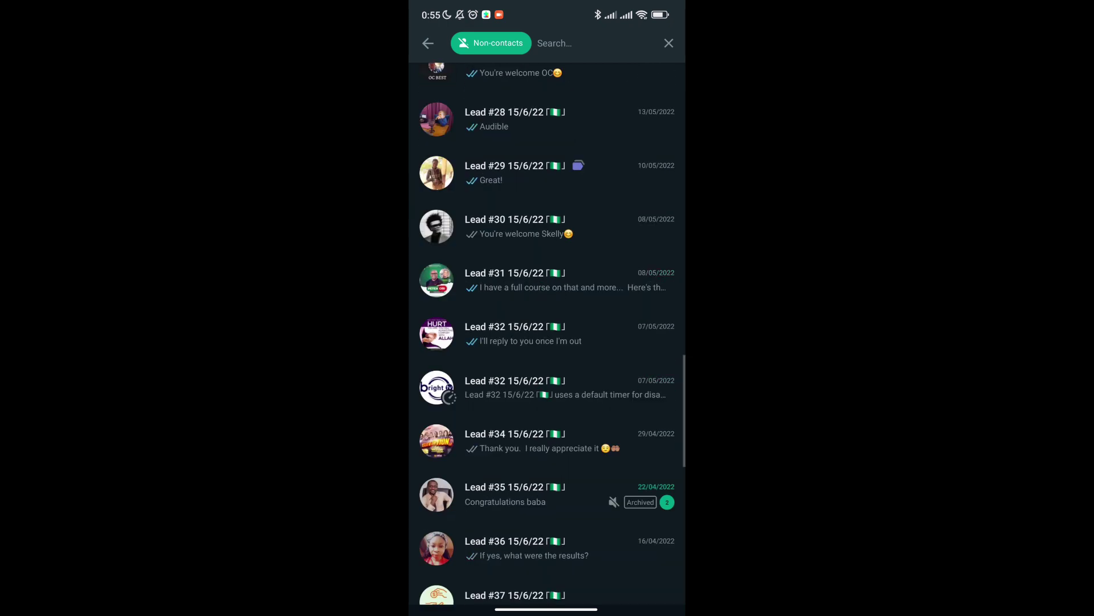
{"action": "scroll", "coordinate": [547, 334], "scroll_direction": "up", "scroll_amount": 15}
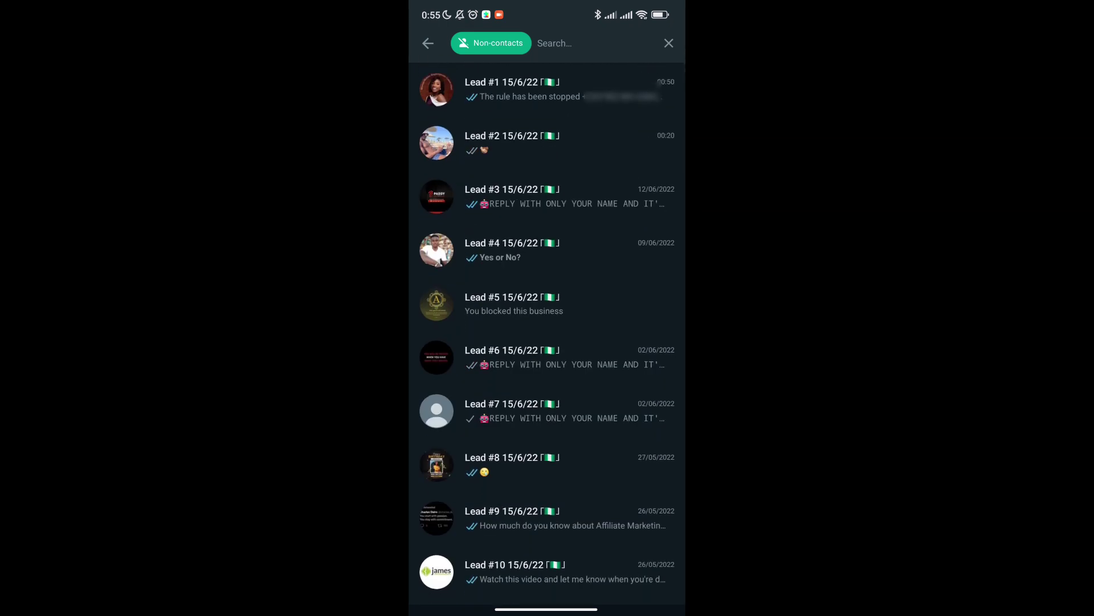
{"action": "scroll", "coordinate": [547, 334], "scroll_direction": "down", "scroll_amount": 15}
{"action": "scroll", "coordinate": [548, 334], "scroll_direction": "up", "scroll_amount": 10}
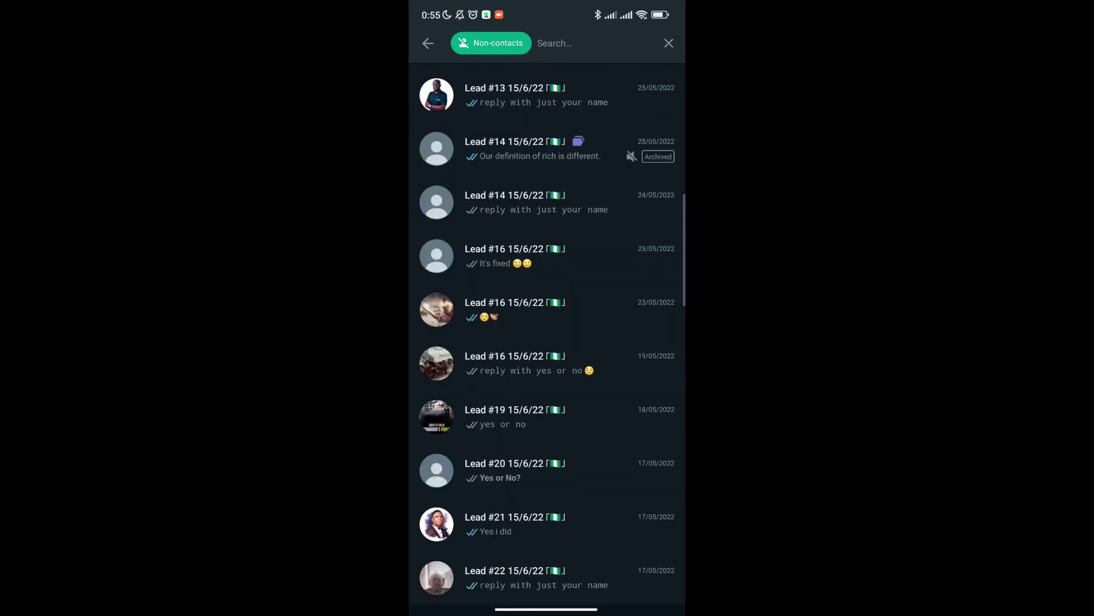
{"action": "scroll", "coordinate": [547, 334], "scroll_direction": "up", "scroll_amount": 10}
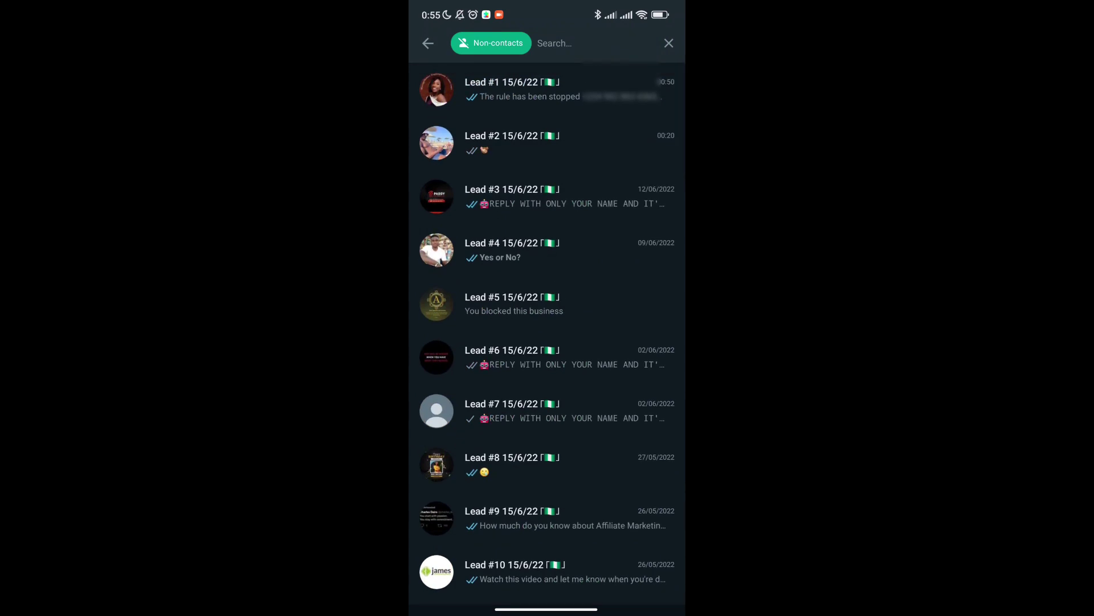
{"action": "scroll", "coordinate": [547, 333], "scroll_direction": "up", "scroll_amount": 3}
{"action": "scroll", "coordinate": [548, 334], "scroll_direction": "up", "scroll_amount": 3}
{"action": "scroll", "coordinate": [547, 334], "scroll_direction": "down", "scroll_amount": 20}
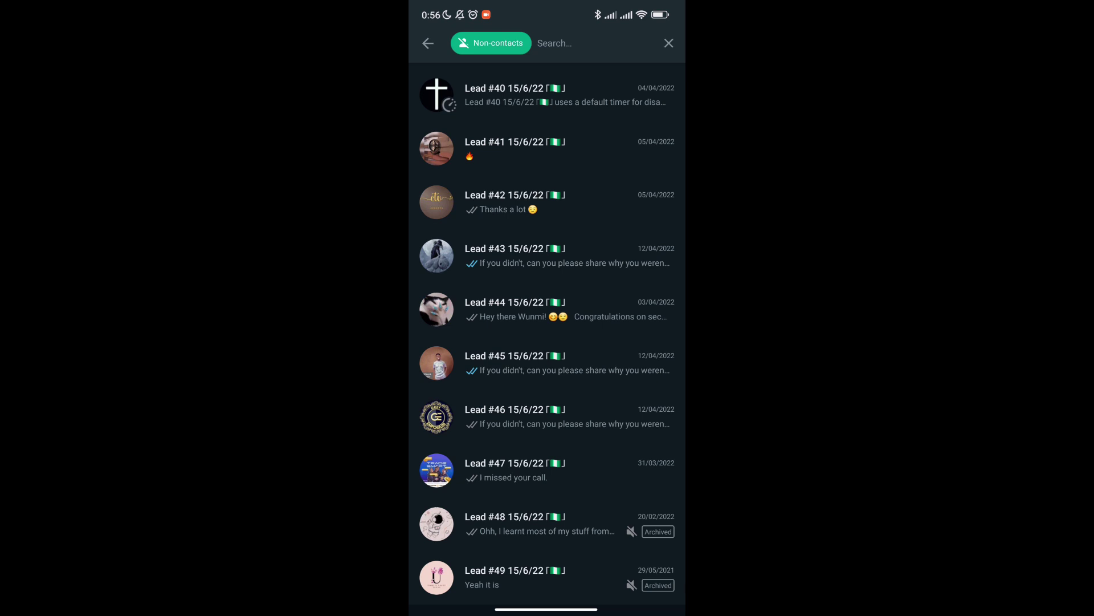
{"action": "scroll", "coordinate": [547, 333], "scroll_direction": "up", "scroll_amount": 20}
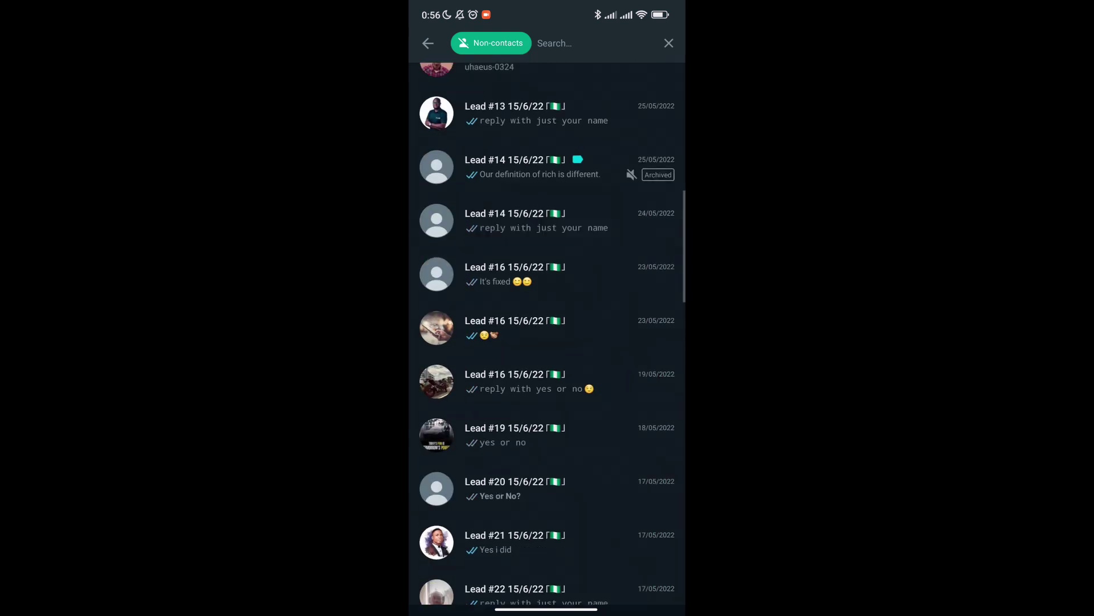
{"action": "scroll", "coordinate": [548, 334], "scroll_direction": "down", "scroll_amount": 6}
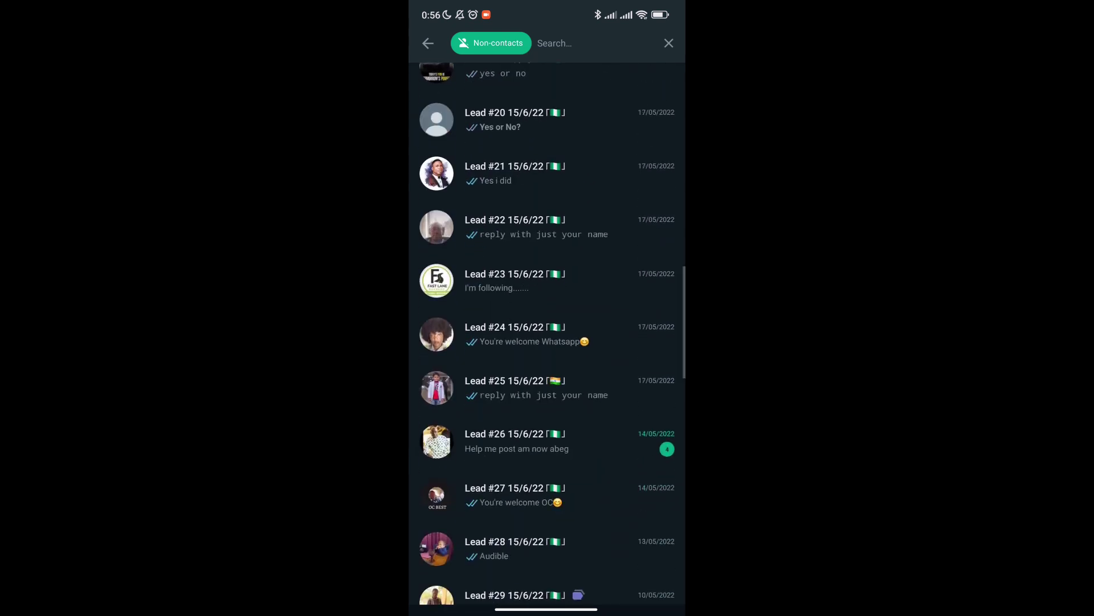
{"action": "left_click", "coordinate": [437, 388]}
{"action": "left_click", "coordinate": [615, 289]}
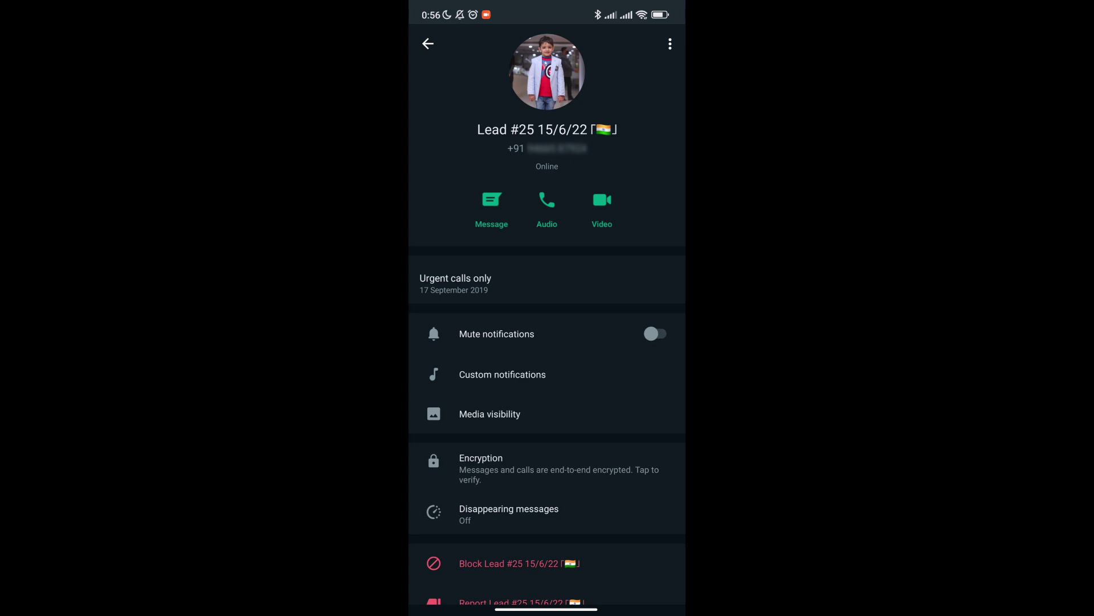
{"action": "left_click", "coordinate": [429, 44]}
{"action": "scroll", "coordinate": [548, 333], "scroll_direction": "up", "scroll_amount": 15}
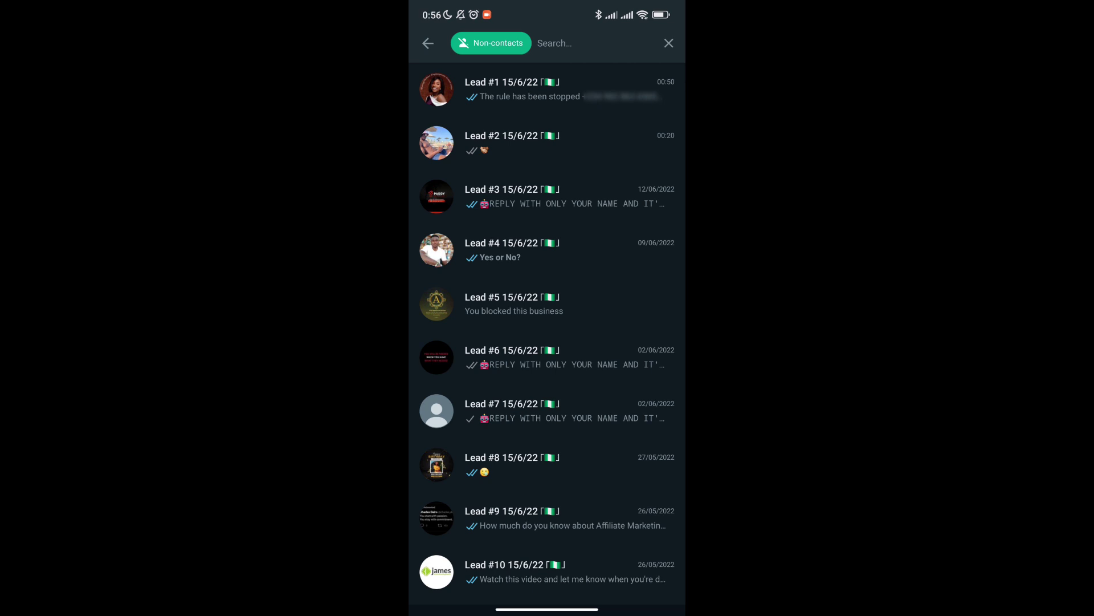
{"action": "scroll", "coordinate": [547, 332], "scroll_direction": "down", "scroll_amount": 20}
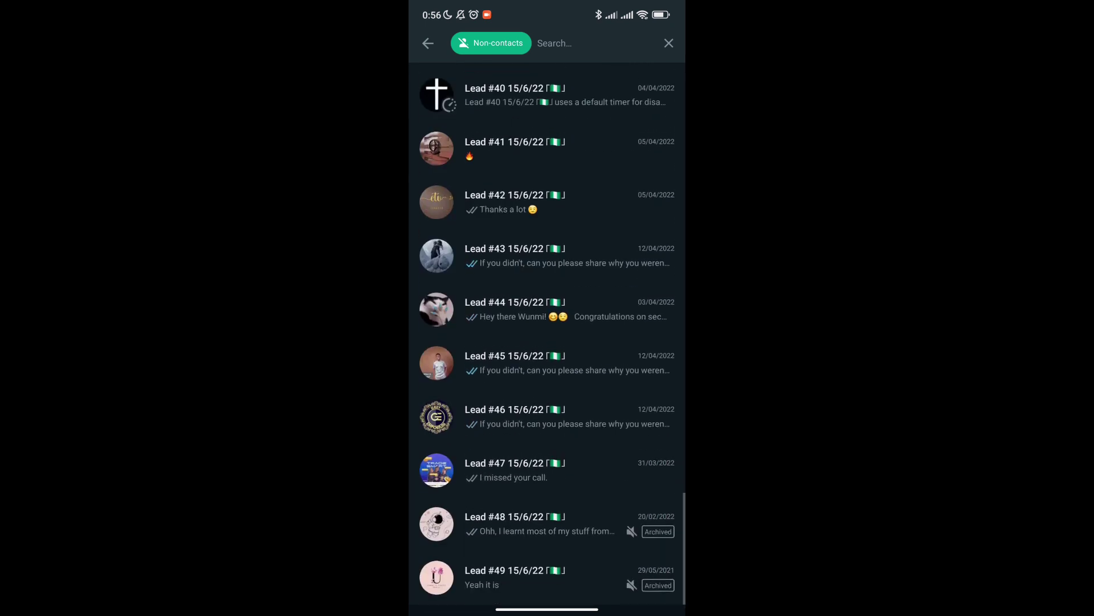
{"action": "scroll", "coordinate": [547, 334], "scroll_direction": "up", "scroll_amount": 20}
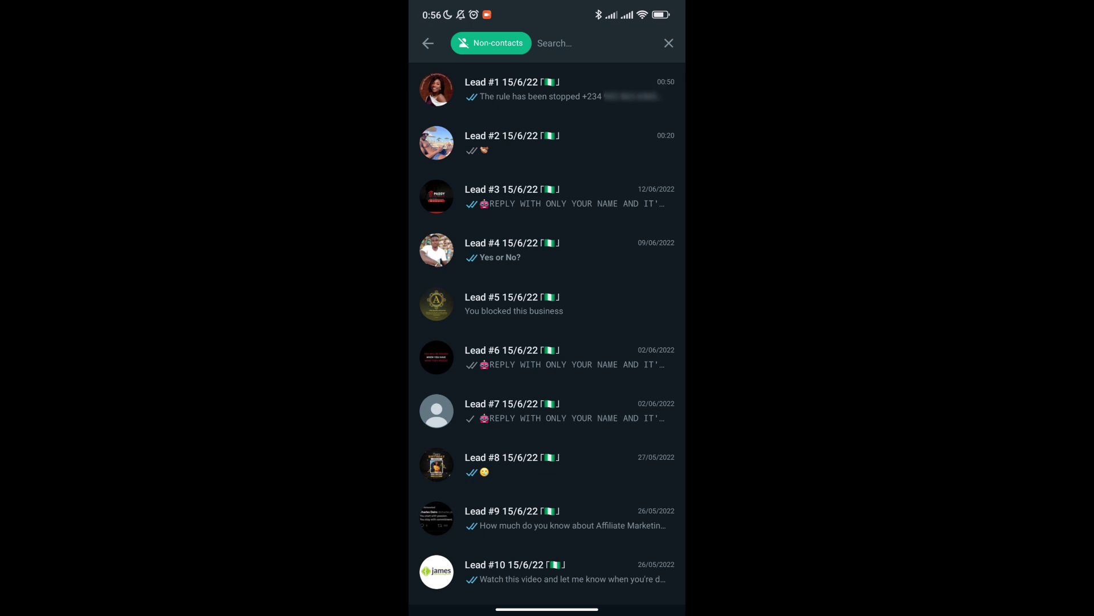
{"action": "scroll", "coordinate": [547, 334], "scroll_direction": "up", "scroll_amount": 2}
{"action": "scroll", "coordinate": [547, 334], "scroll_direction": "down", "scroll_amount": 10}
{"action": "scroll", "coordinate": [547, 334], "scroll_direction": "up", "scroll_amount": 2}
{"action": "scroll", "coordinate": [547, 334], "scroll_direction": "up", "scroll_amount": 2}
{"action": "scroll", "coordinate": [548, 334], "scroll_direction": "up", "scroll_amount": 2}
{"action": "scroll", "coordinate": [547, 334], "scroll_direction": "up", "scroll_amount": 2}
{"action": "scroll", "coordinate": [547, 334], "scroll_direction": "up", "scroll_amount": 2}
{"action": "scroll", "coordinate": [548, 334], "scroll_direction": "up", "scroll_amount": 2}
{"action": "scroll", "coordinate": [548, 333], "scroll_direction": "up", "scroll_amount": 2}
{"action": "scroll", "coordinate": [547, 333], "scroll_direction": "up", "scroll_amount": 2}
{"action": "scroll", "coordinate": [547, 333], "scroll_direction": "up", "scroll_amount": 2}
{"action": "scroll", "coordinate": [547, 333], "scroll_direction": "up", "scroll_amount": 2}
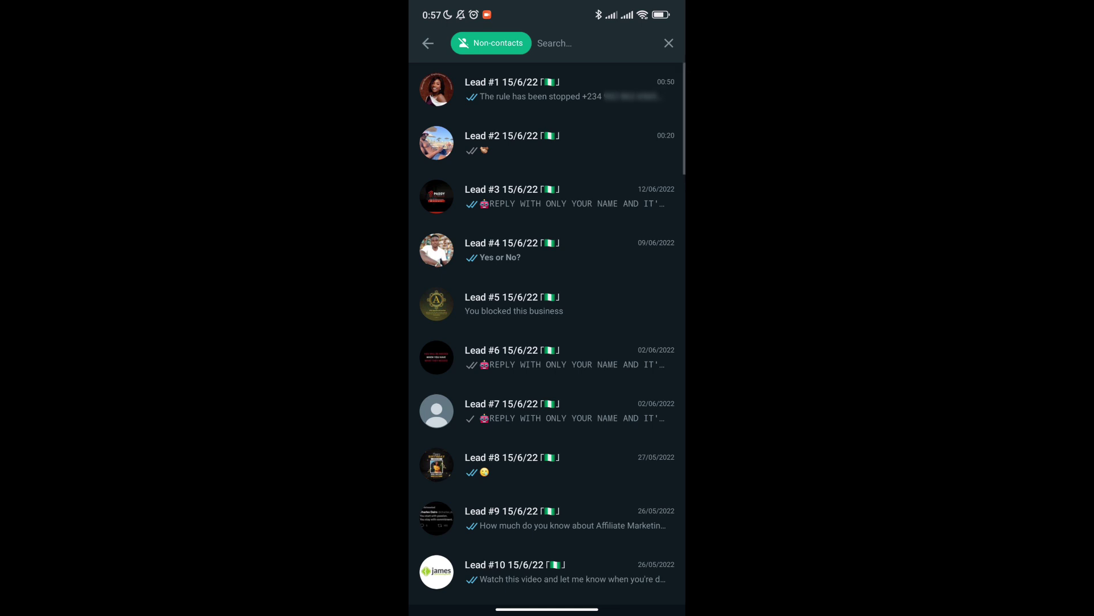